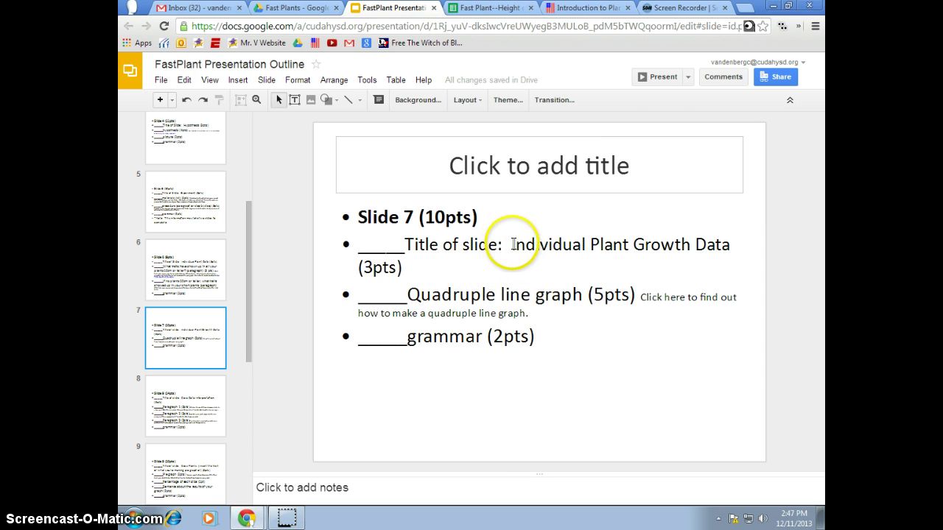
Move 'Individual Plant Growth Data' from the bullet into slide 7's title placeholder.
drag(510, 245, 732, 244)
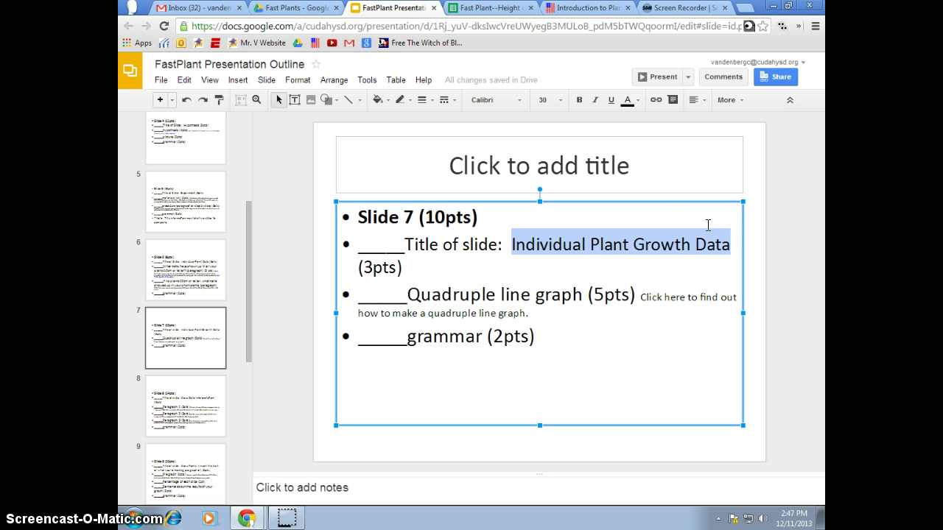
key(ctrl+x)
click(546, 163)
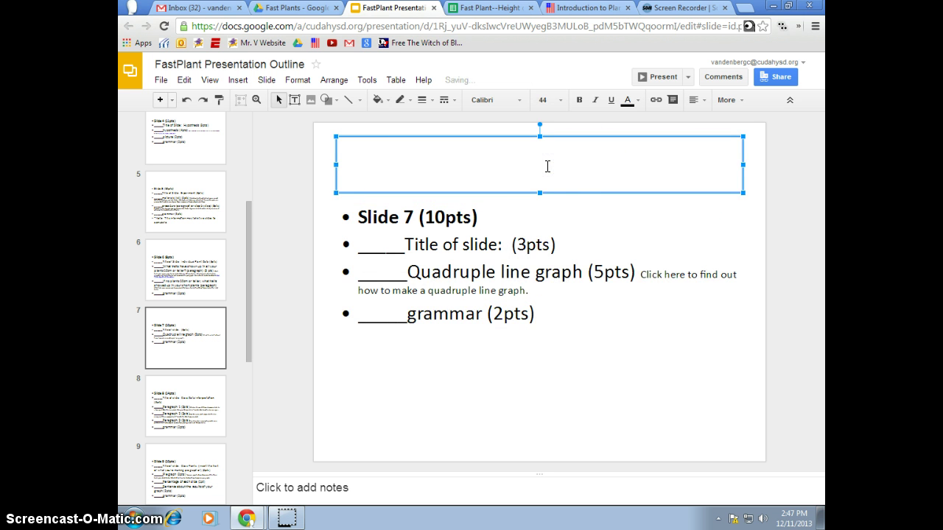
key(ctrl+v)
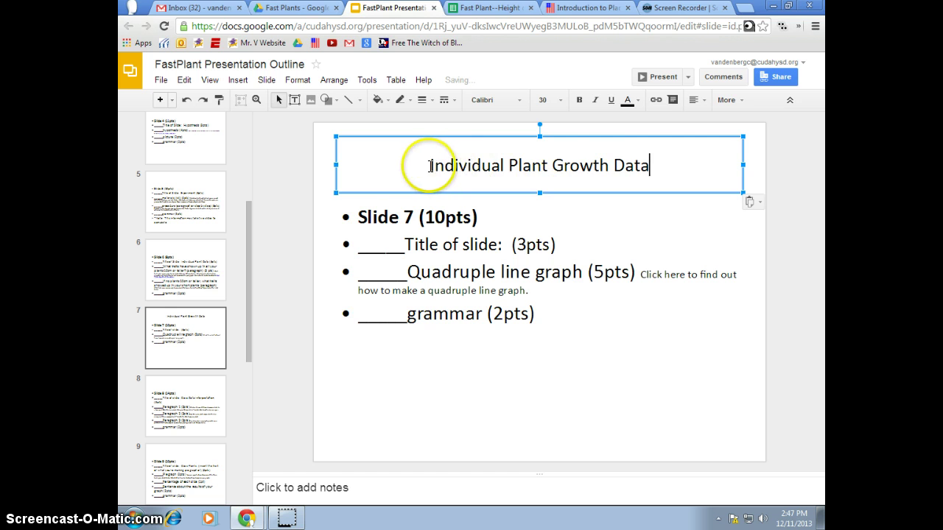
Format the slide title at font size 36 and bold.
drag(430, 166, 655, 179)
click(560, 101)
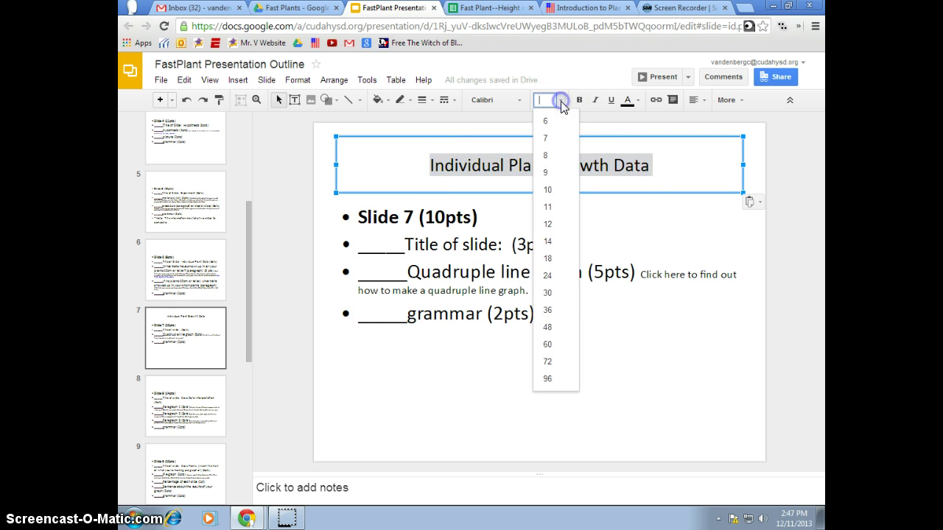
click(549, 308)
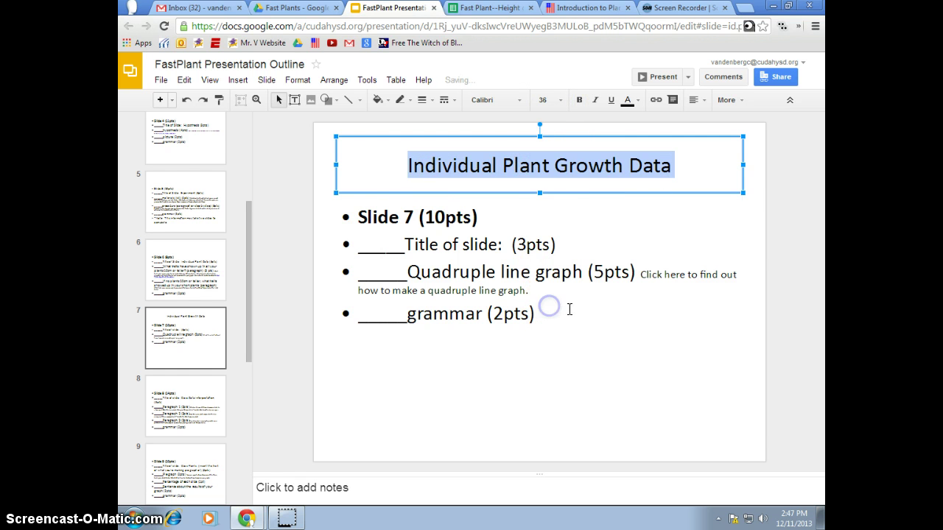
click(579, 99)
click(563, 217)
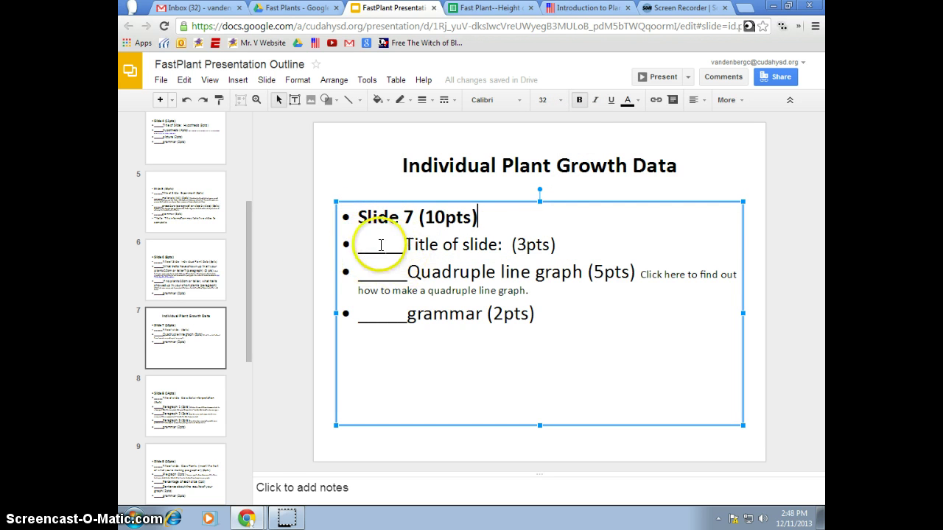
Delete the 'Slide 7', 'Title of slide' and 'grammar (2pts)' bullet lines from the slide body.
drag(357, 216, 593, 237)
key(Delete)
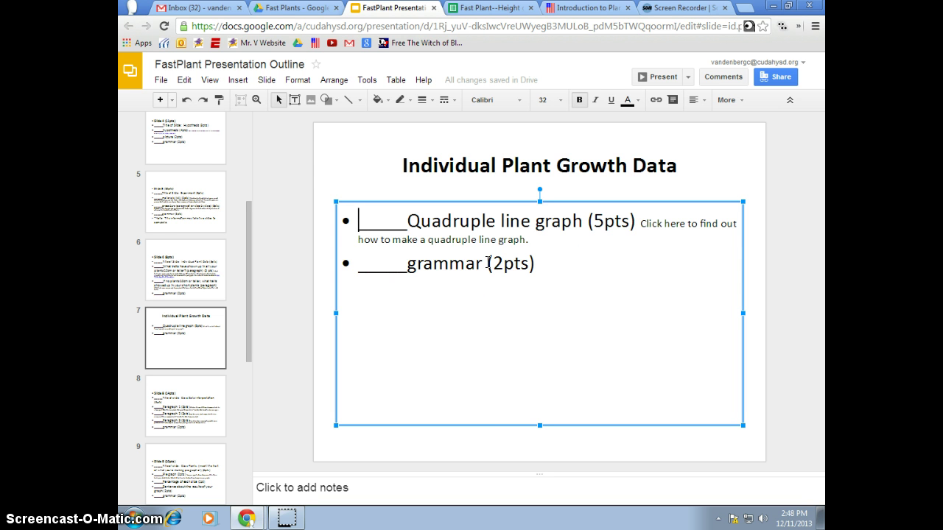
drag(359, 272, 554, 268)
key(BackSpace)
key(BackSpace)
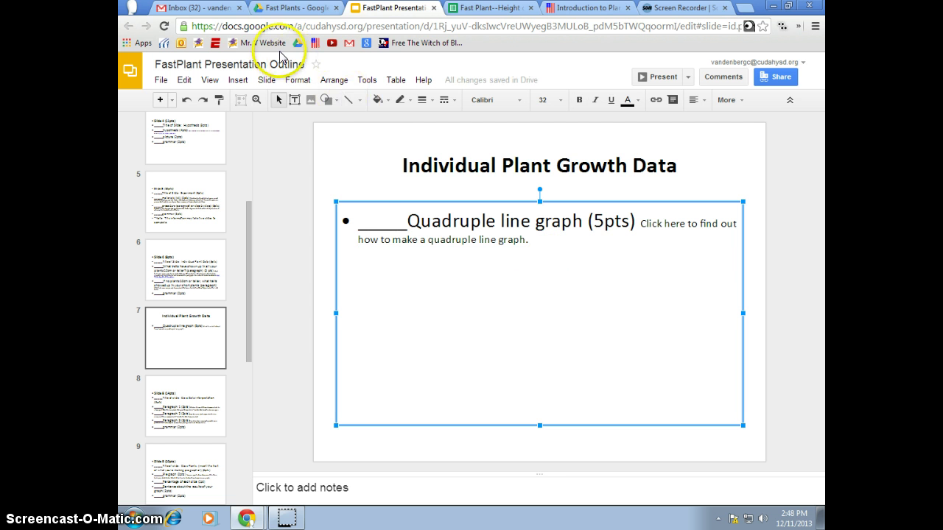
Create a new blank Google spreadsheet inside the Fast Plants Drive folder.
click(293, 9)
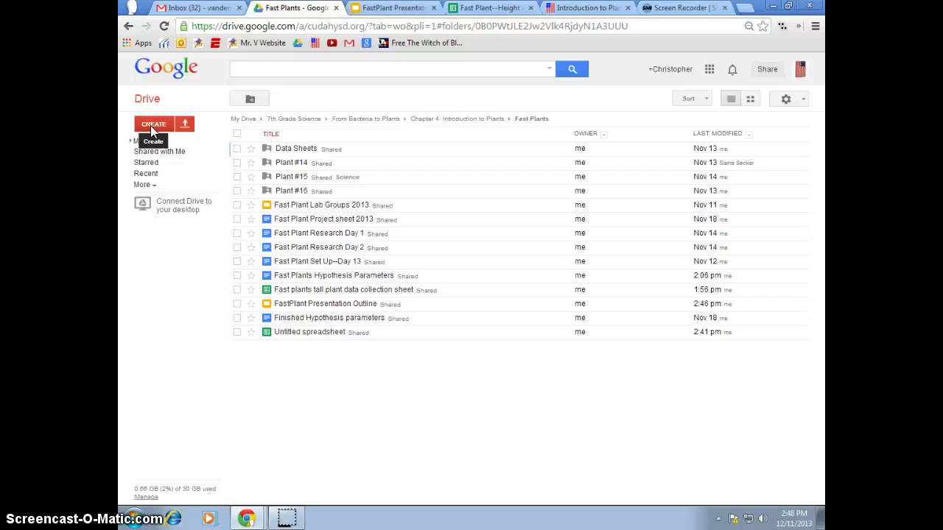
click(153, 125)
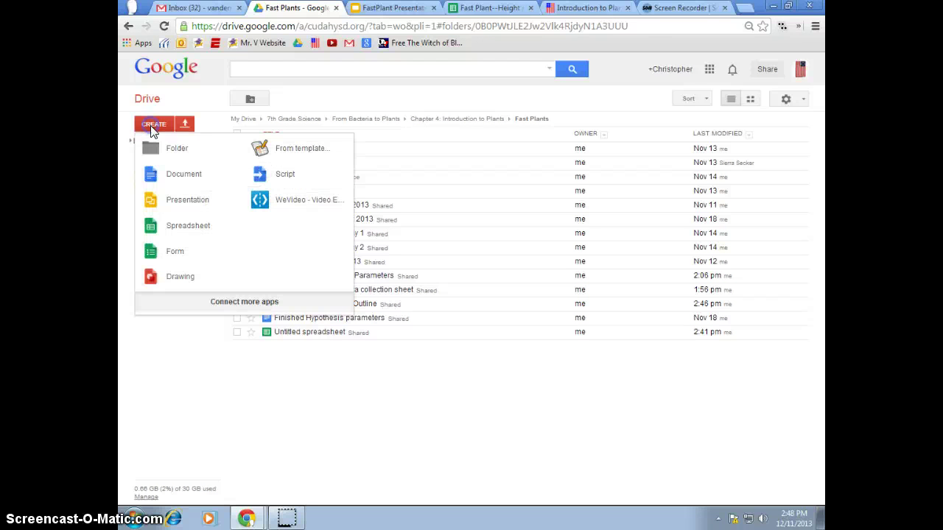
click(186, 225)
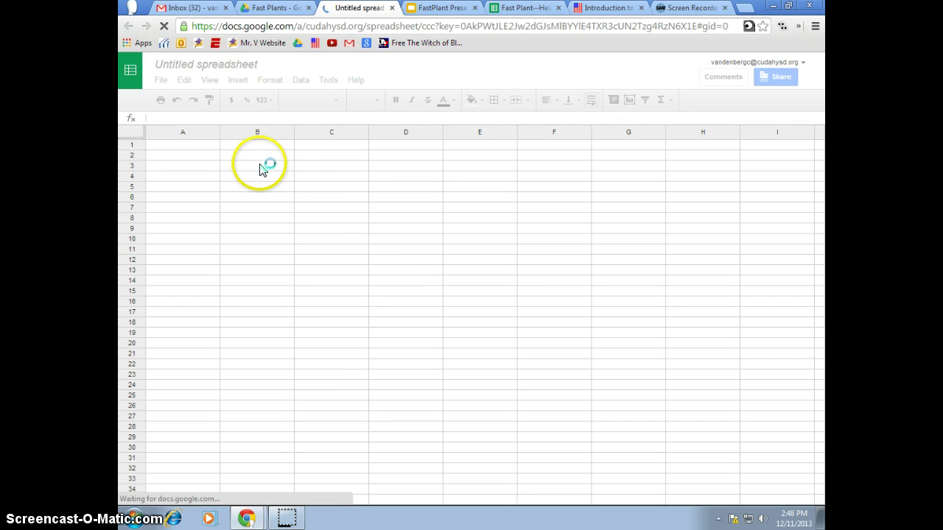
Enter headers Day, Plant A, Plant B, Plant C and Plant D across row 1.
click(196, 149)
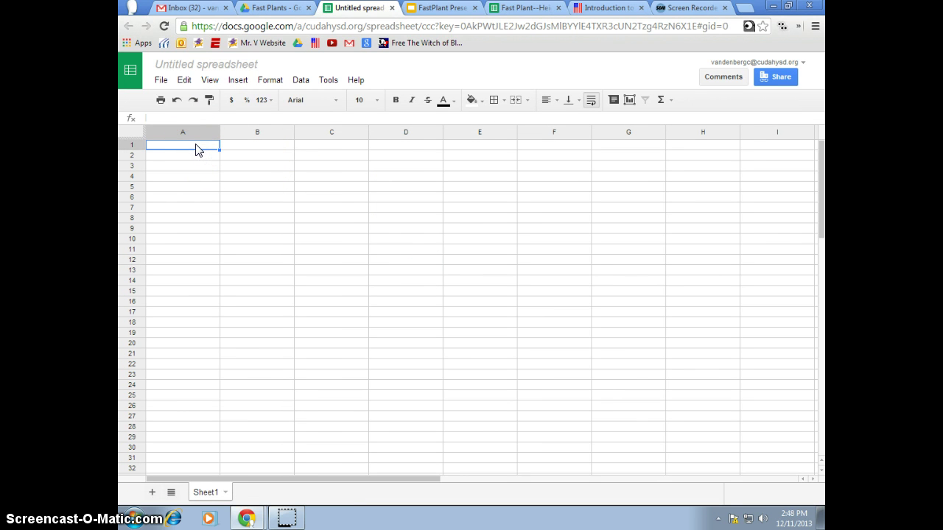
text(Day)
click(245, 145)
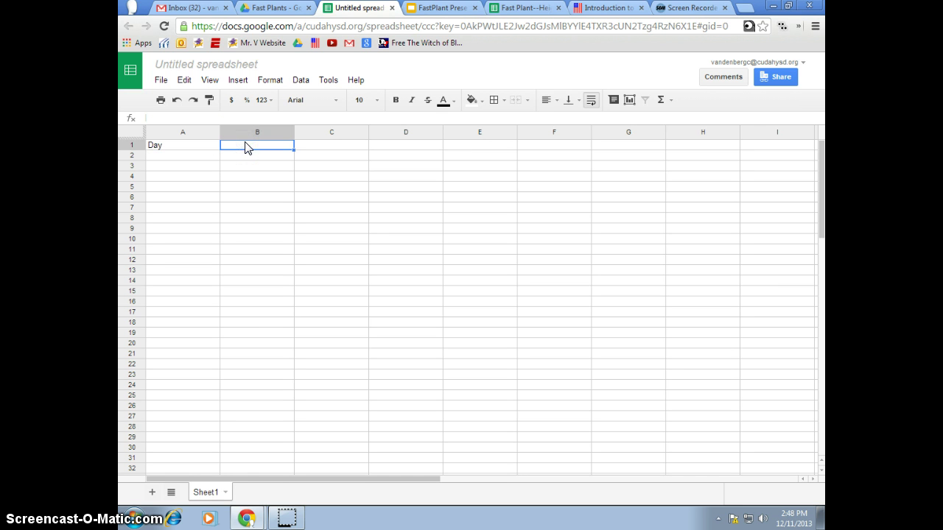
text(Plant A)
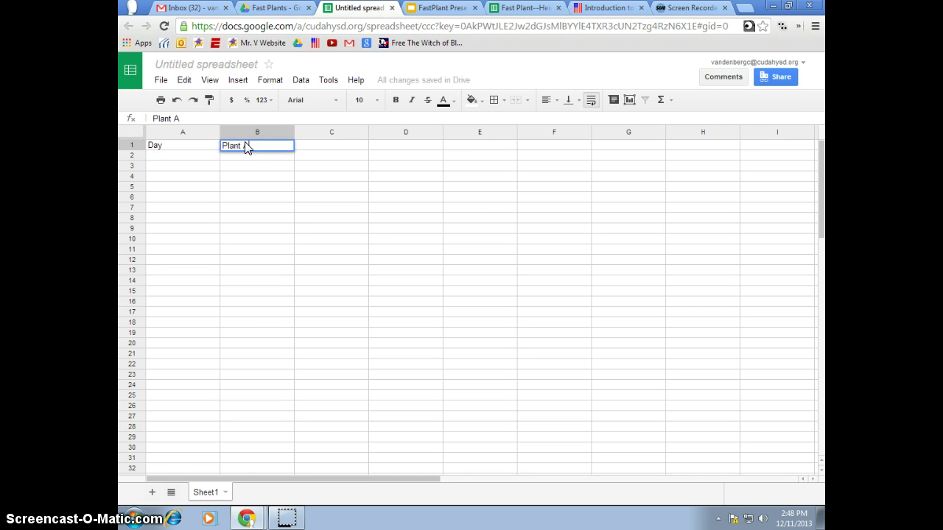
key(Tab)
text(Pla)
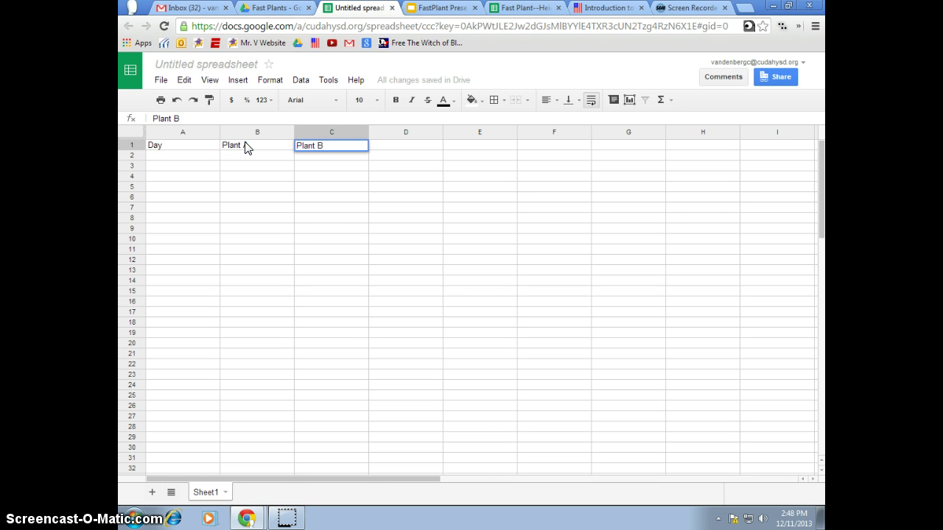
key(Tab)
text(Pla)
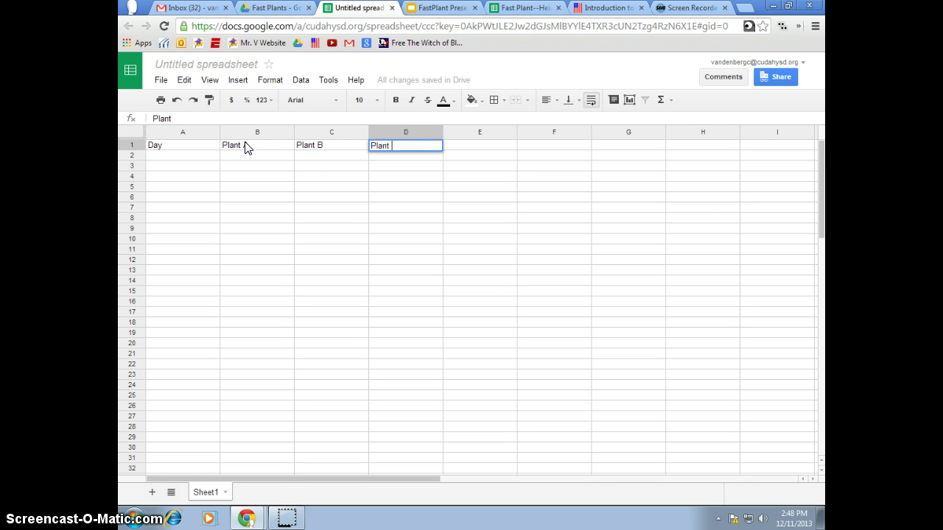
key(Tab)
text(Pl)
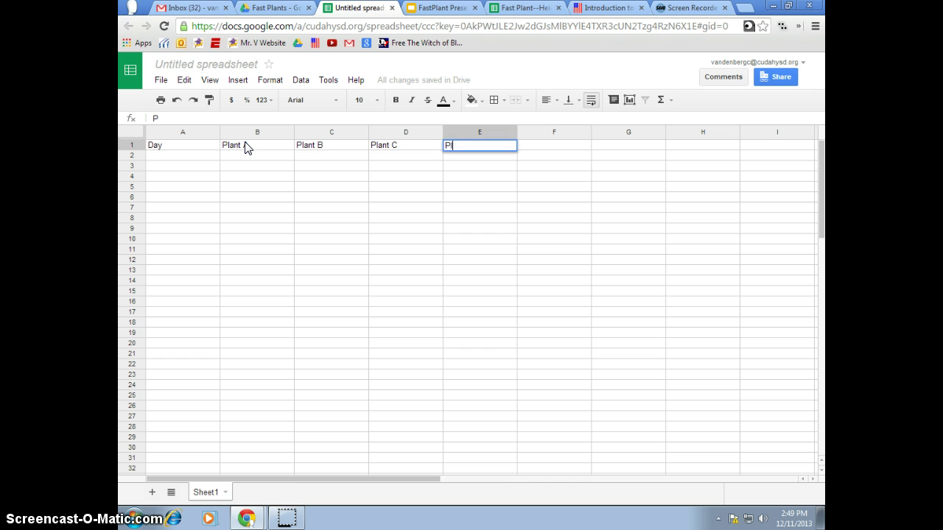
key(Return)
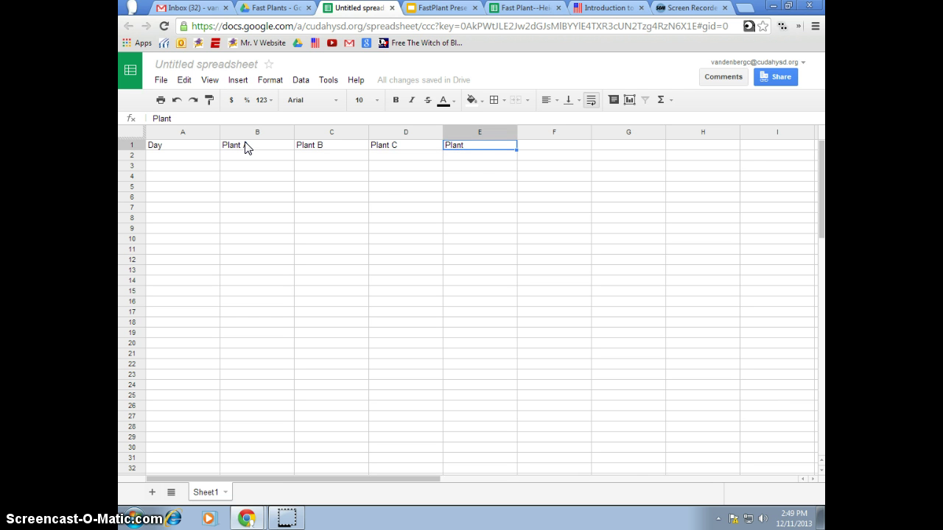
click(479, 148)
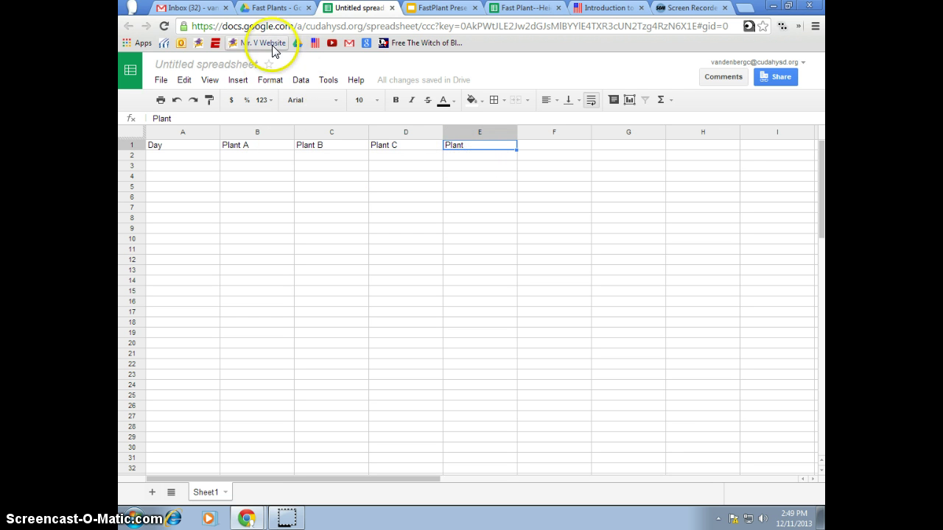
double_click(465, 147)
key(BackSpace)
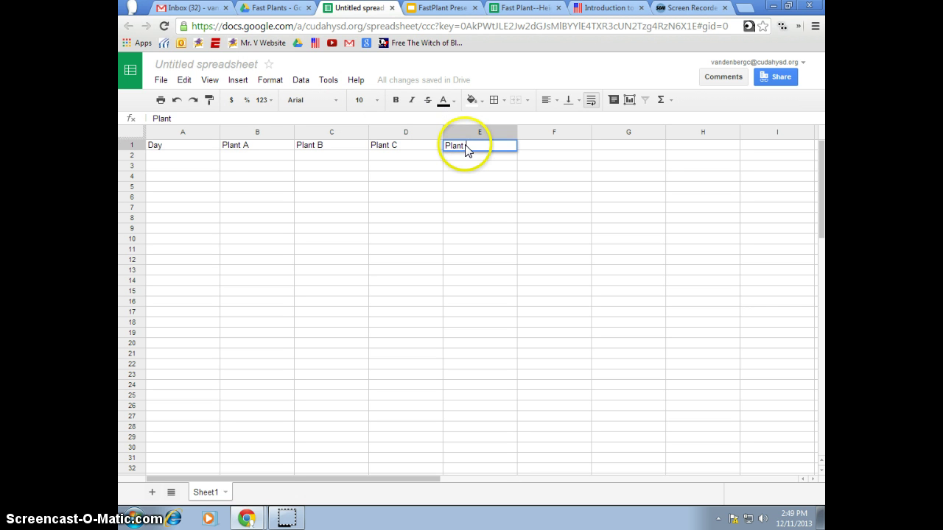
click(197, 161)
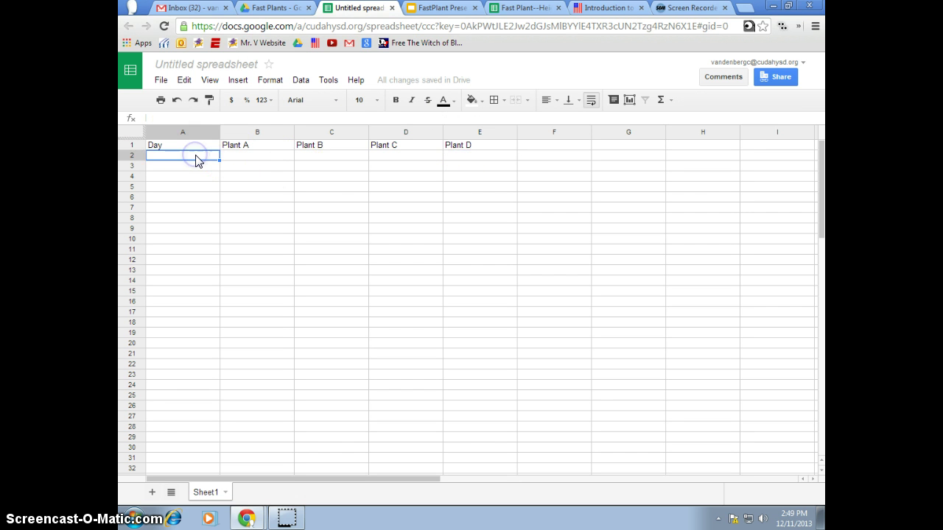
List days 1, 2, 3, 4, 7, 8 and 9 down column A under Day.
text(1)
key(Return)
text(2)
key(Return)
text(3)
key(Return)
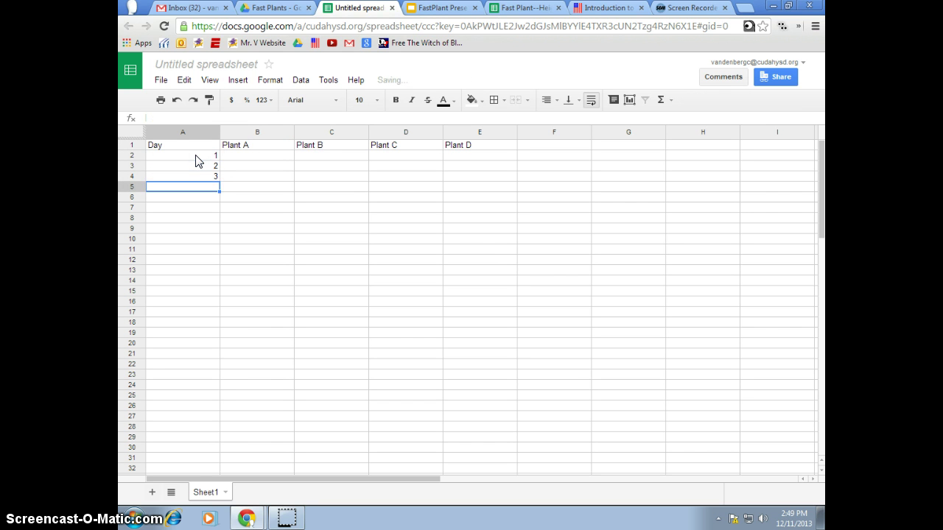
text(4)
key(Return)
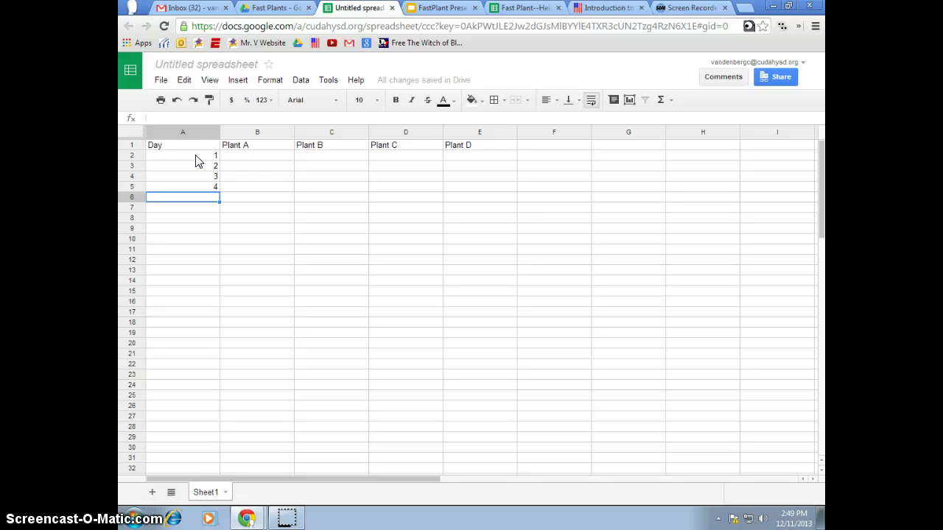
text(7)
key(Return)
text(8)
key(Return)
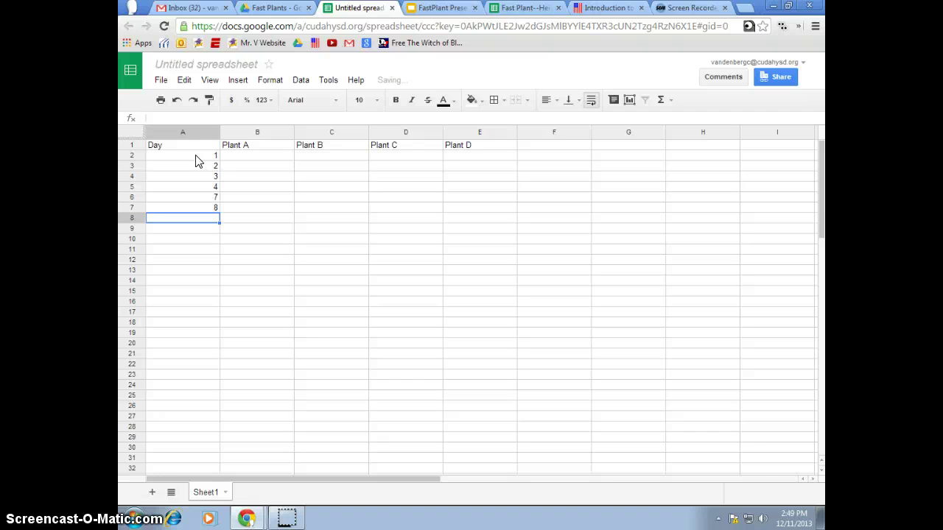
text(9)
key(Return)
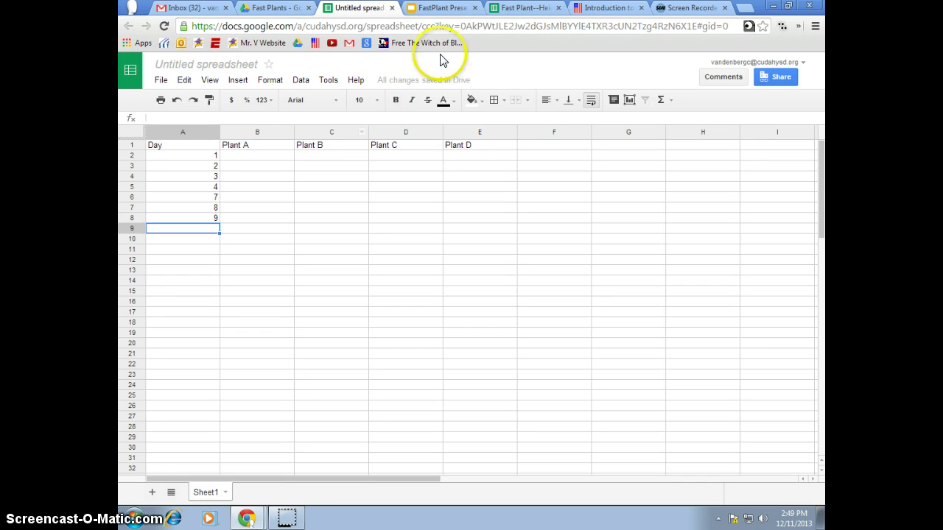
Open the Fast Plant--Height of Plant Data spreadsheet and select its table A1:E15.
click(519, 9)
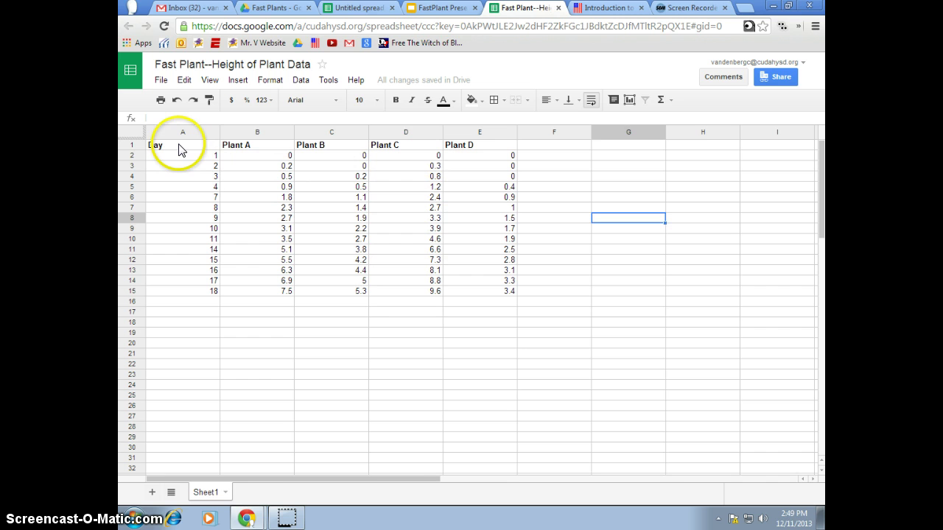
mouse_move(179, 147)
mouse_down()
mouse_move(231, 156)
mouse_move(478, 253)
mouse_move(500, 295)
mouse_up()
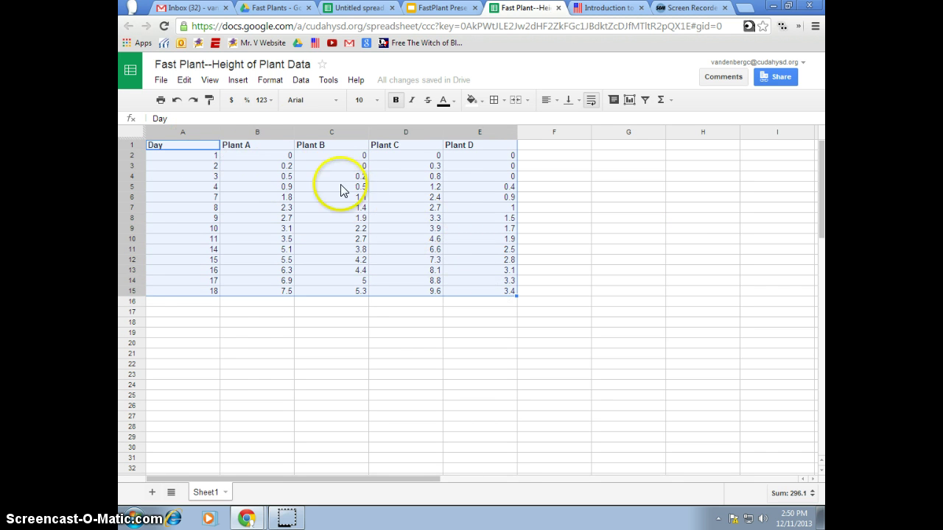
click(243, 83)
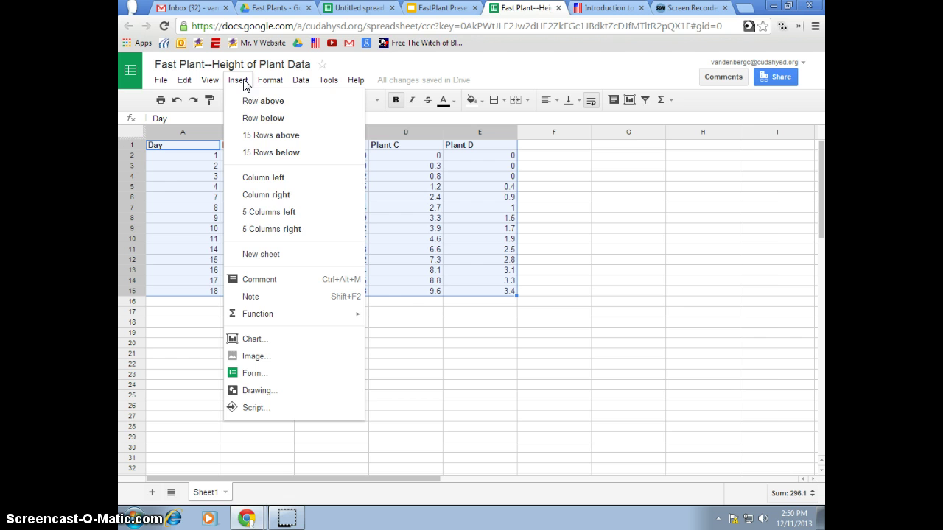
Build a plain straight-line chart of A1:E15, using column A's days as labels.
click(254, 340)
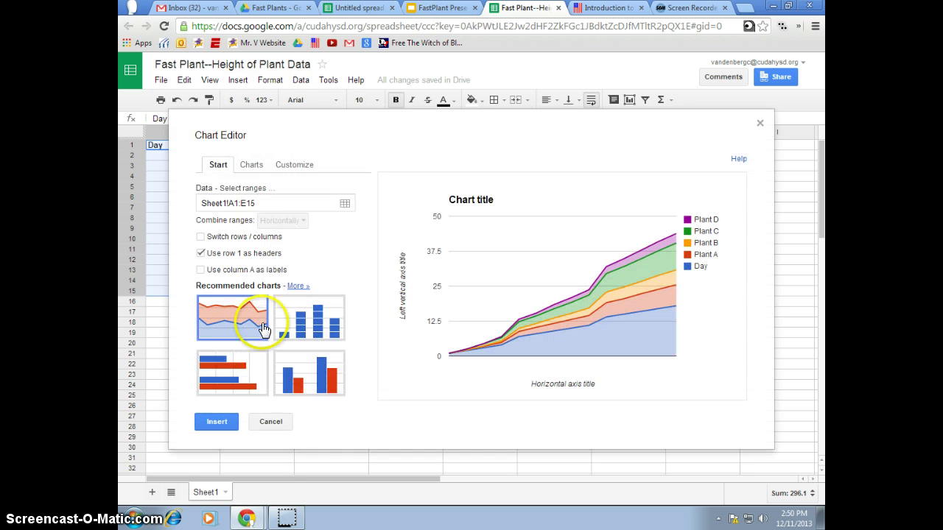
click(251, 167)
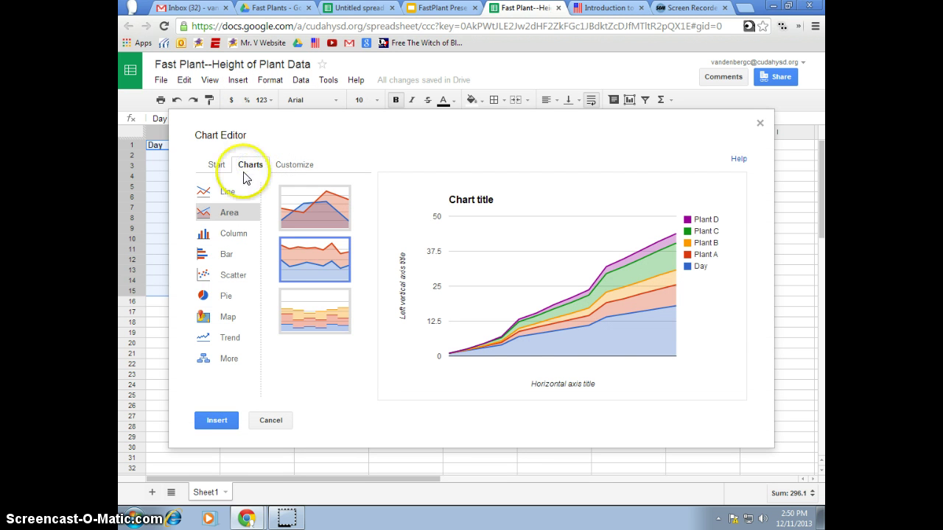
click(230, 194)
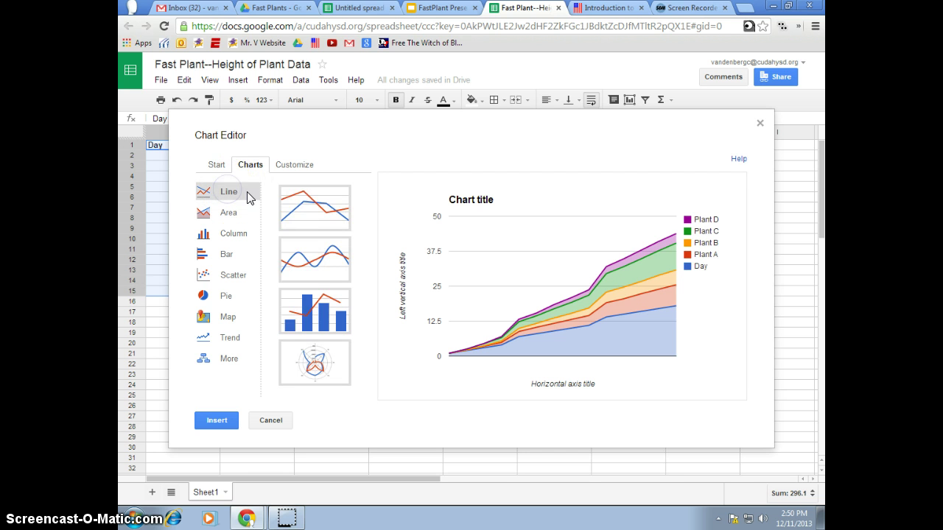
click(308, 206)
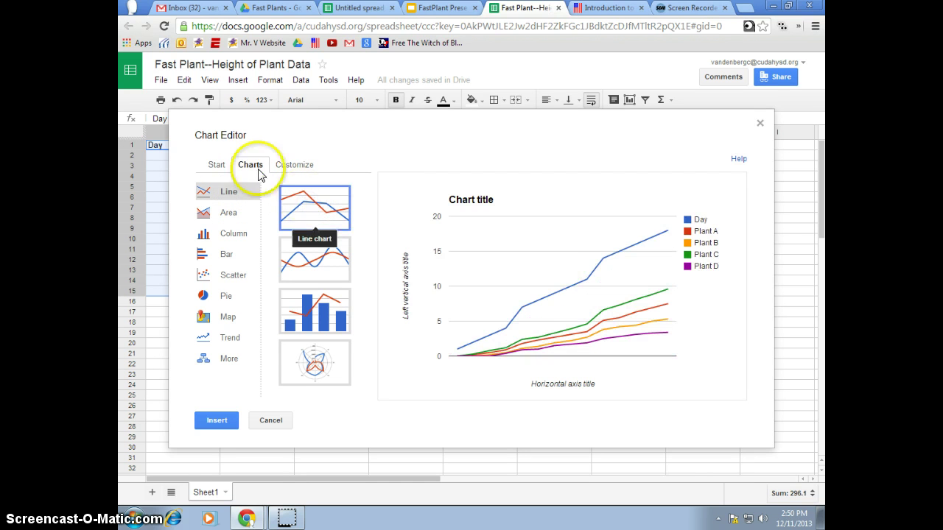
click(216, 166)
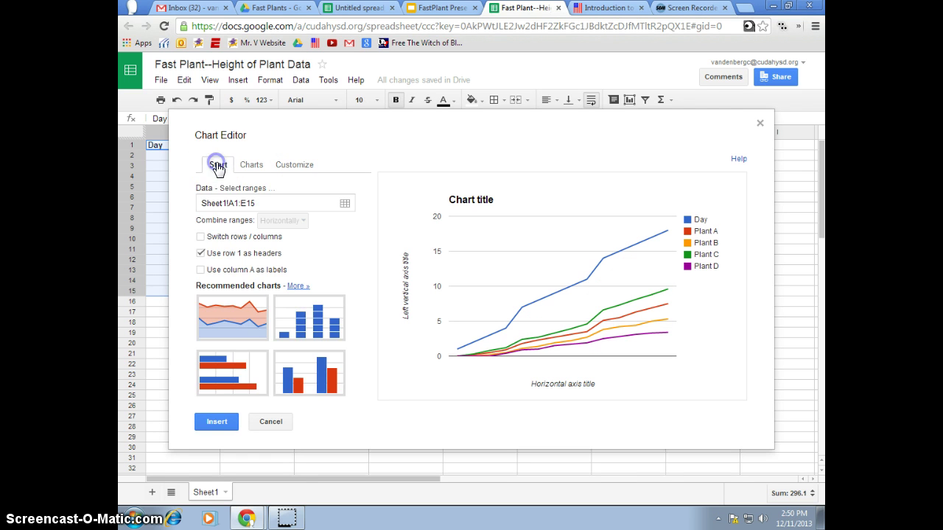
click(200, 270)
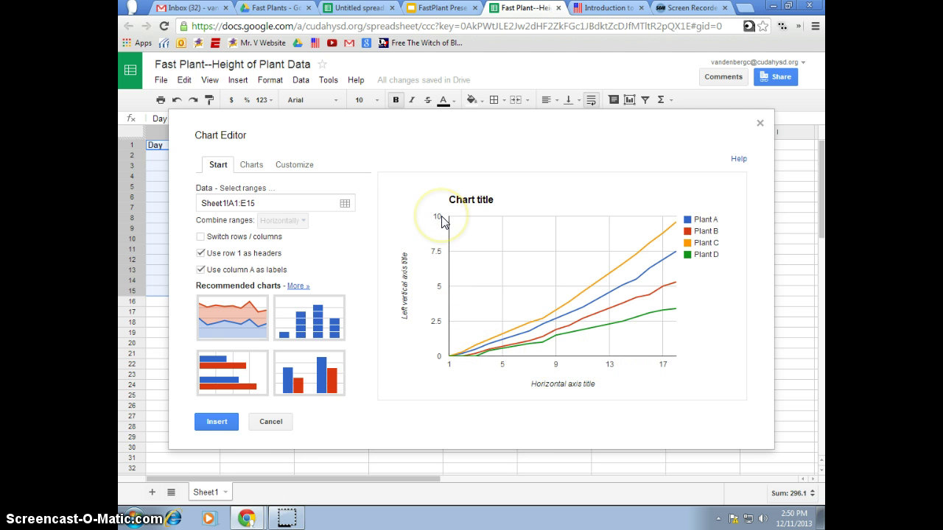
Place the line chart on the sheet and put it into edit mode.
click(214, 419)
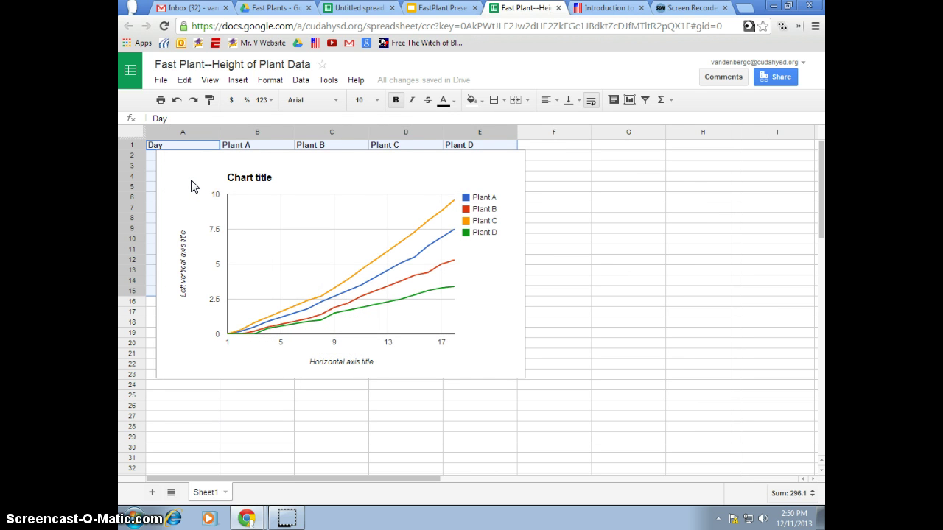
click(195, 173)
click(191, 153)
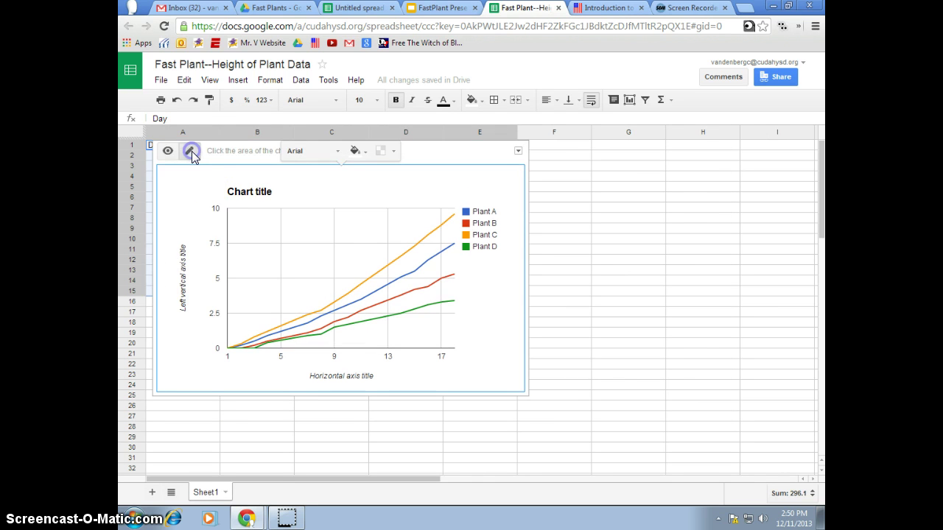
Label the chart's vertical axis 'Height of Plant (cm)'.
click(250, 195)
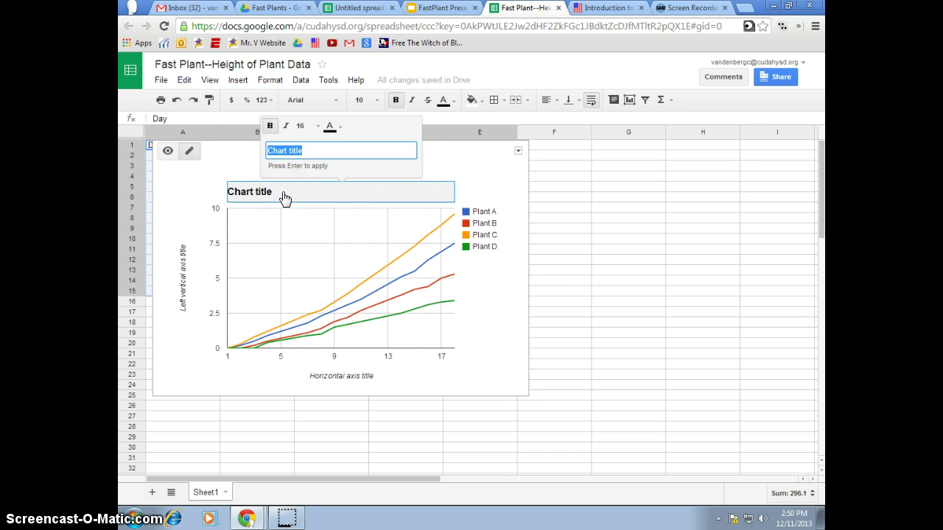
text(Height of Plants)
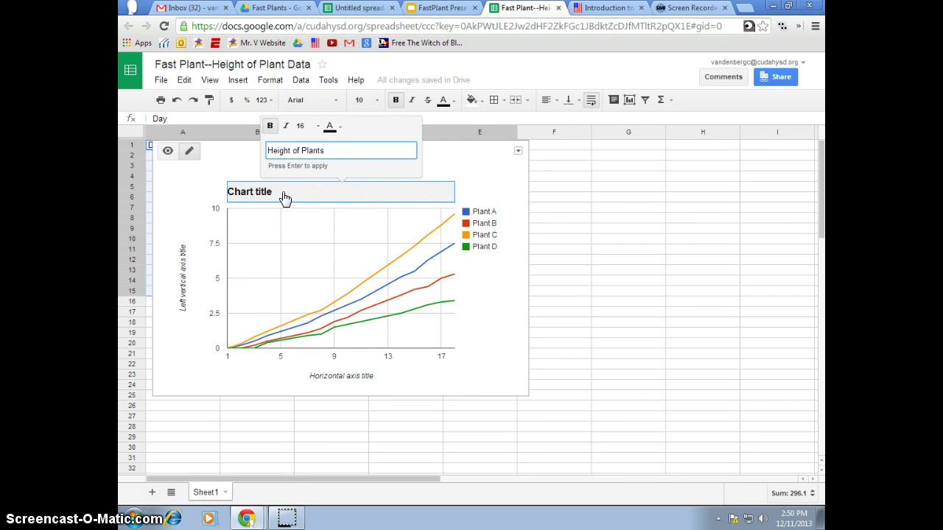
click(183, 275)
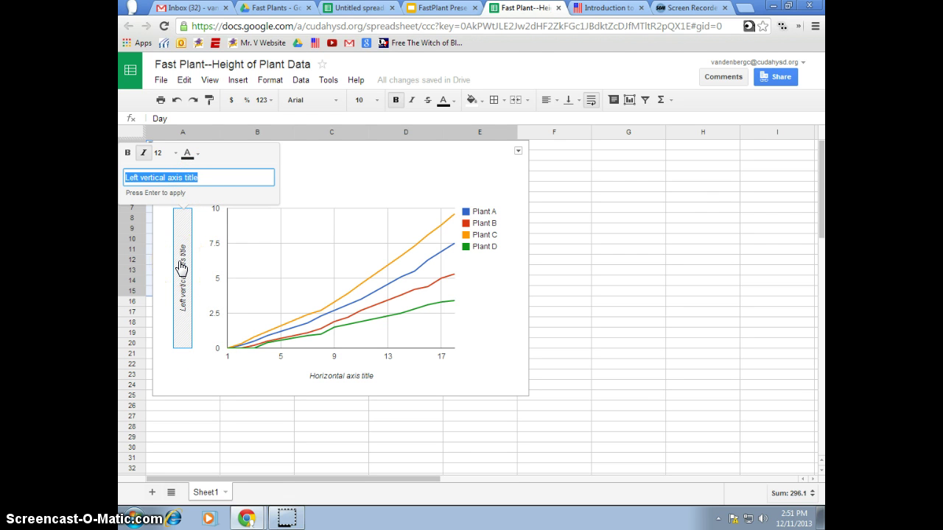
text(H)
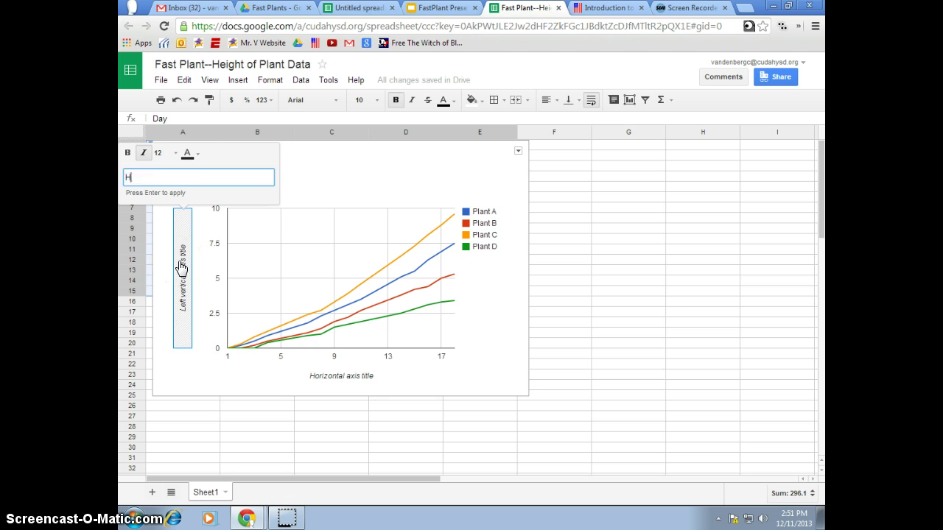
text(eight of Plant (cm)
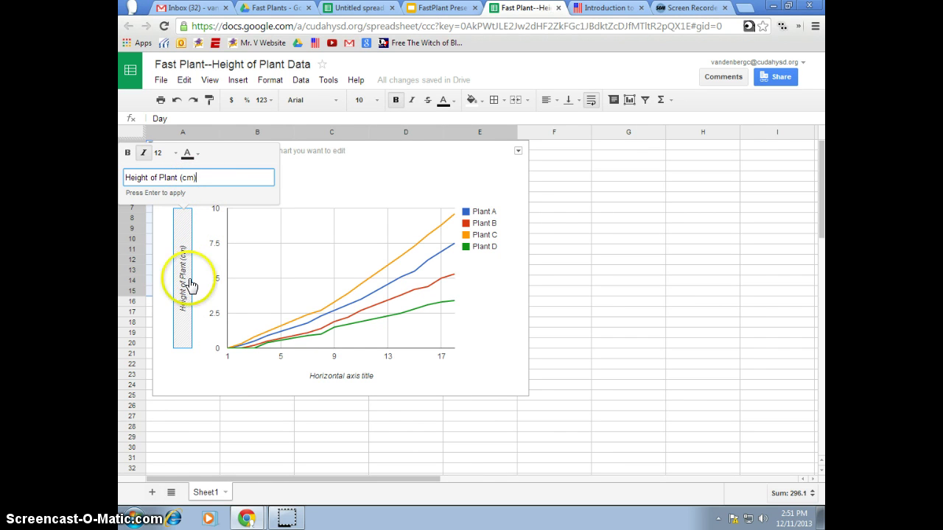
click(326, 379)
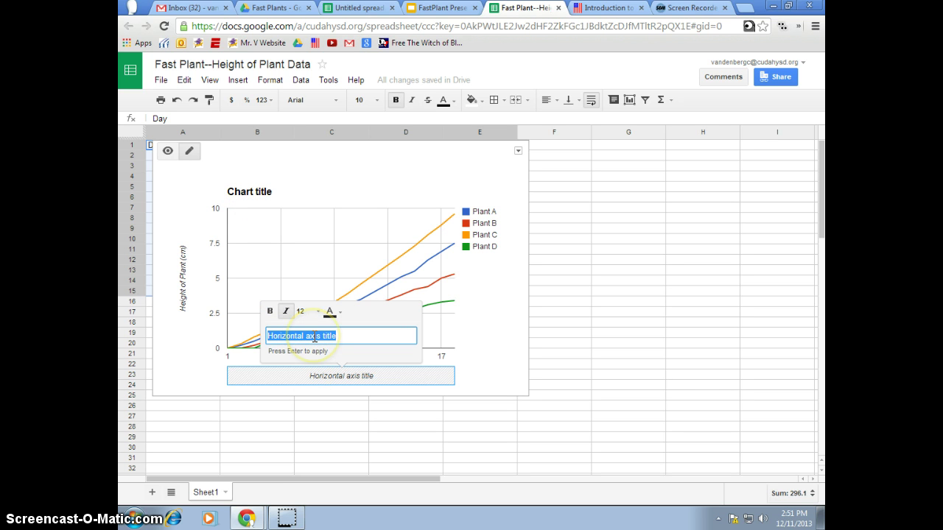
Title the horizontal axis 'Days' and the chart 'Height of Plant'.
text(Days)
key(Return)
click(236, 193)
click(254, 193)
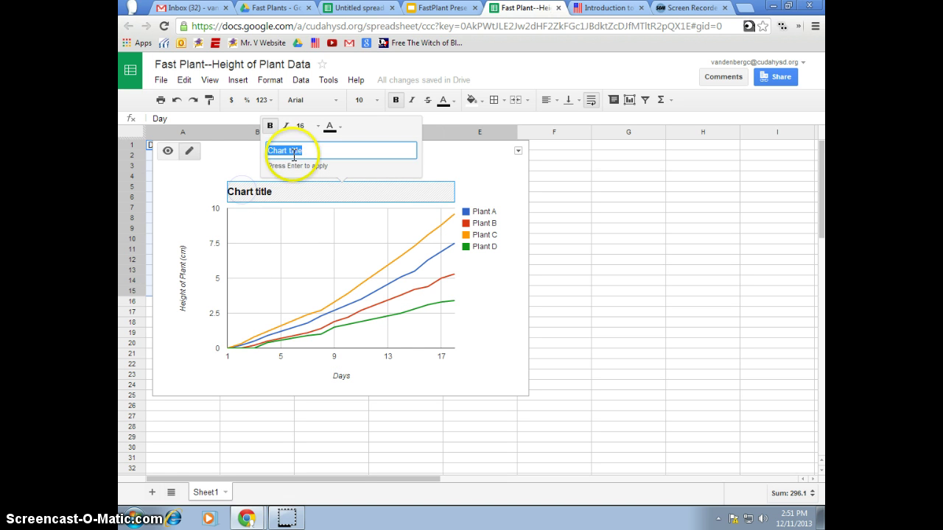
text(H)
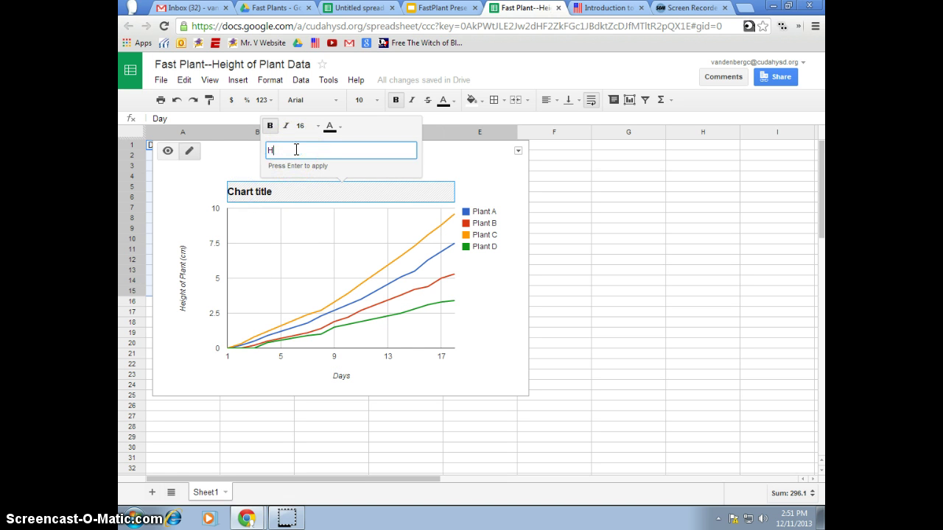
text(eight of Plant)
key(Return)
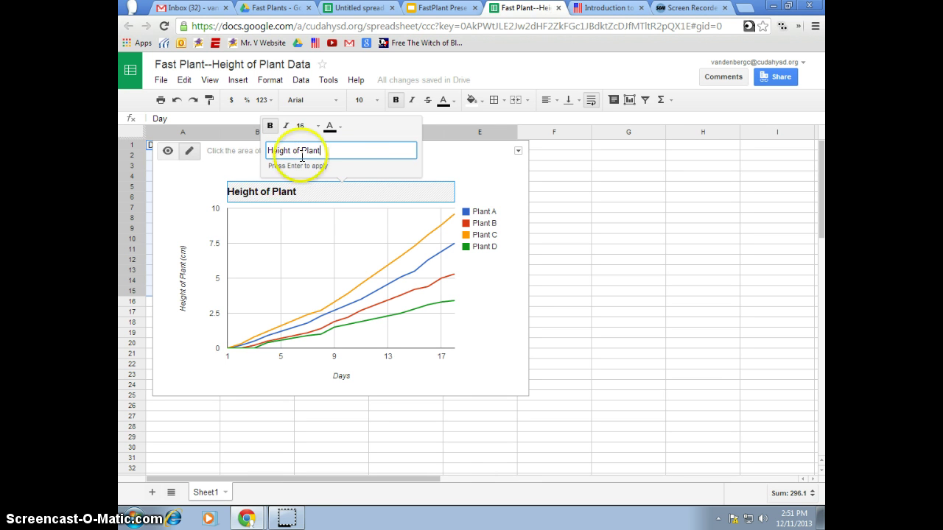
click(184, 187)
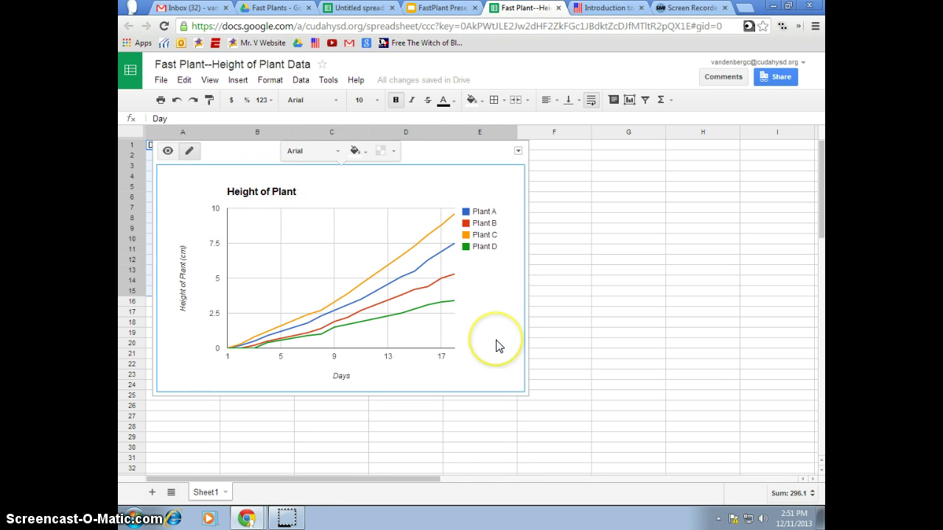
click(519, 152)
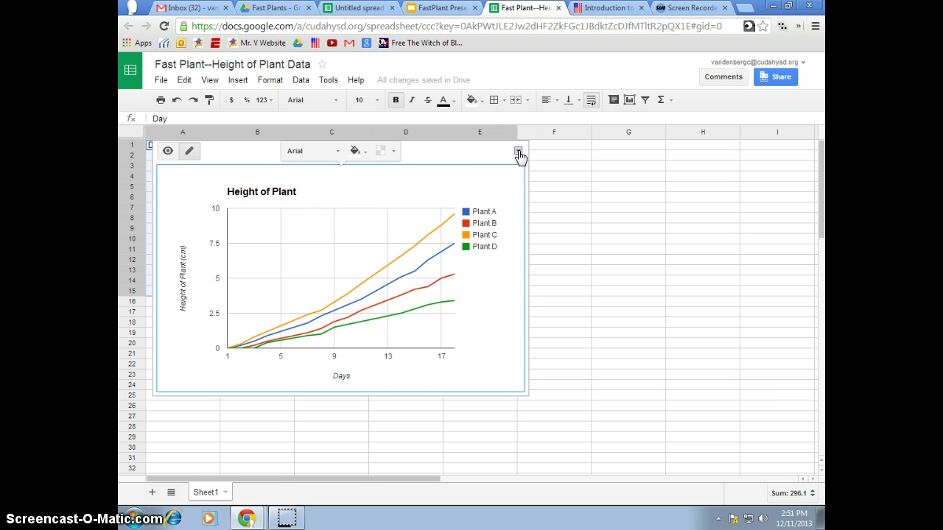
Copy the Height of Plant chart and return to the FastPlant Presentation Outline.
click(519, 153)
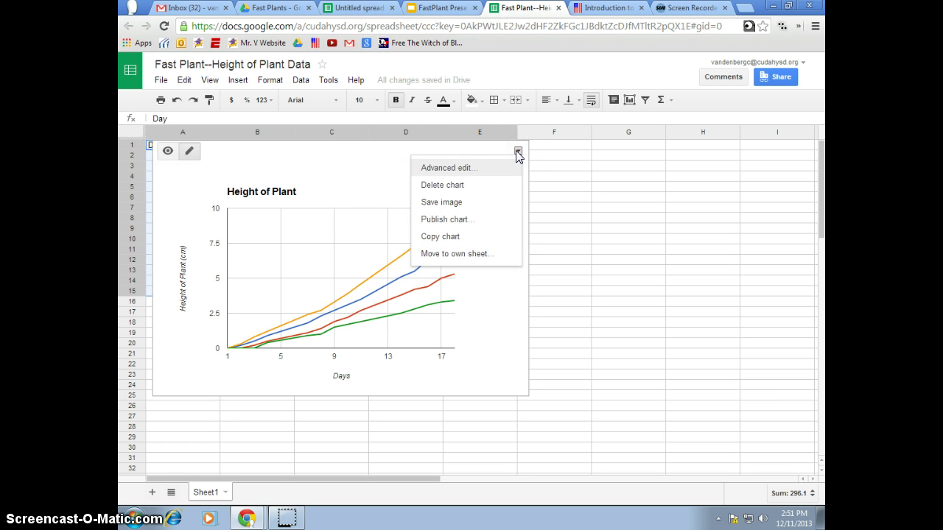
click(440, 237)
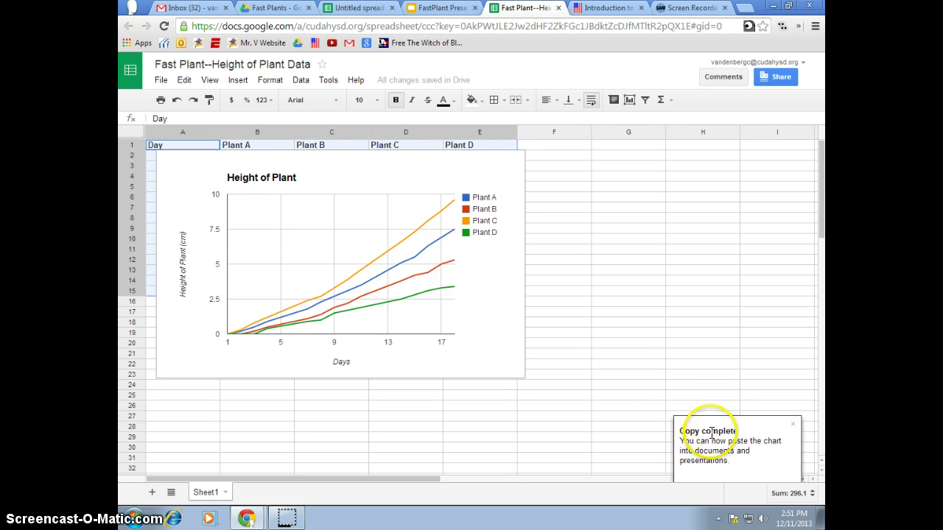
click(792, 427)
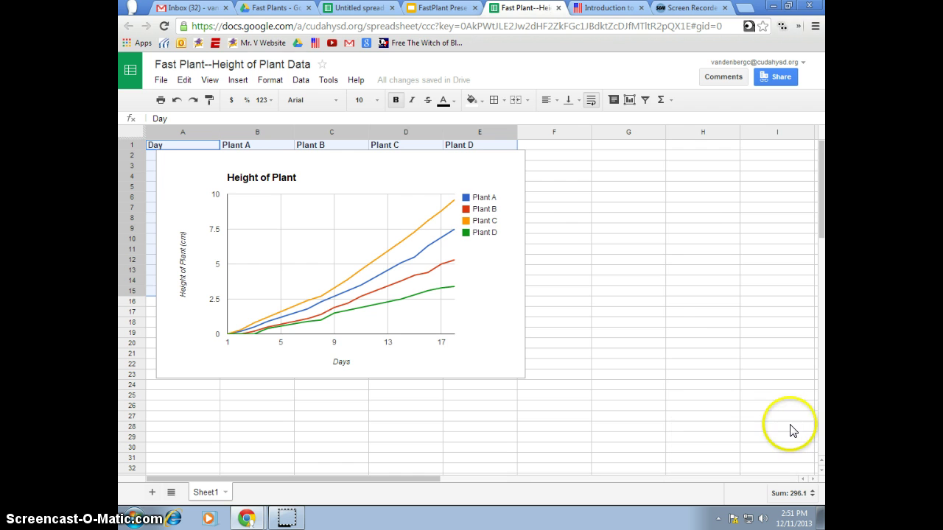
click(430, 17)
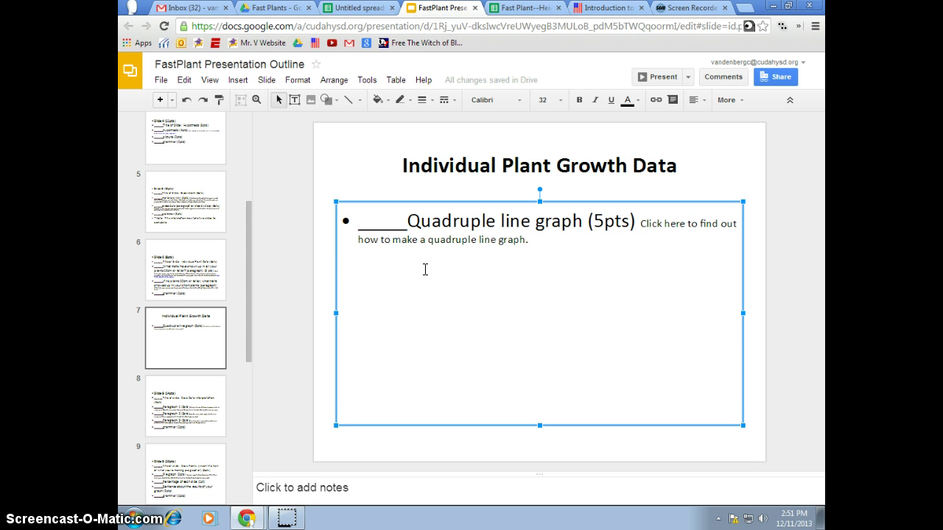
Paste the chart onto slide 7, enlarge it, and centre it beneath the title.
key(ctrl+v)
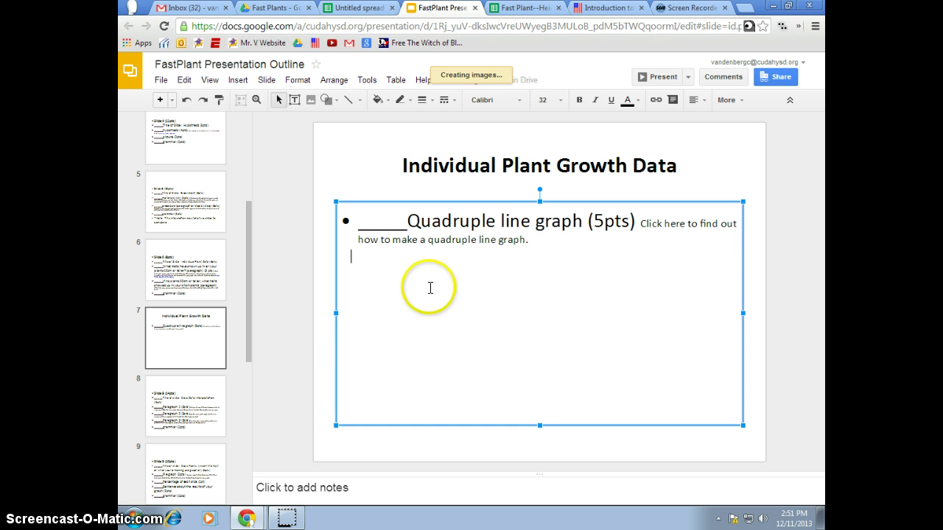
drag(477, 179, 548, 257)
drag(392, 381, 338, 417)
drag(678, 417, 734, 434)
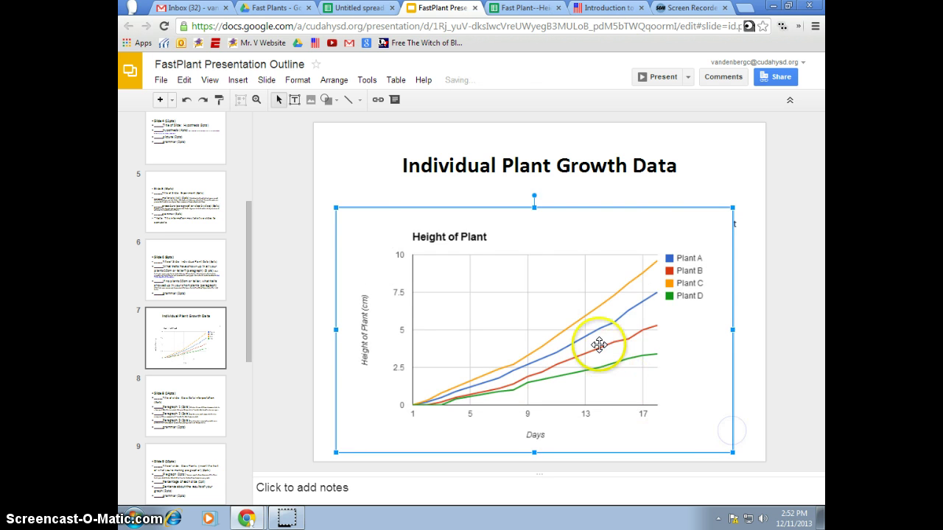
mouse_move(600, 343)
mouse_down()
mouse_move(599, 319)
mouse_move(603, 332)
mouse_up()
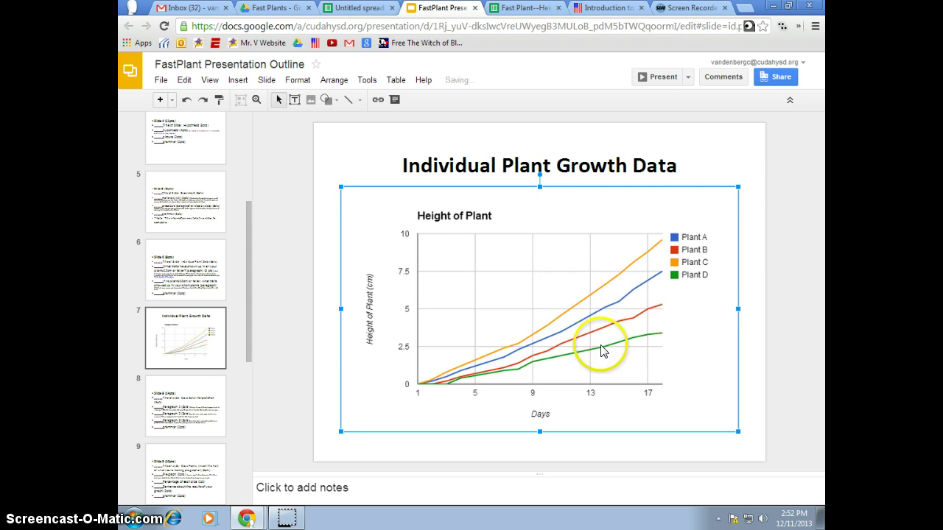